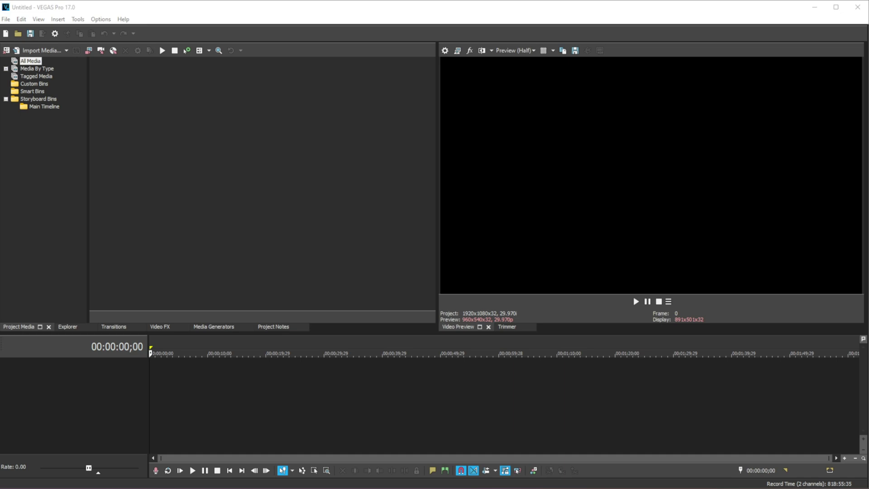
Add Java Tutorial 45 Enums.mp4 to the timeline as video and audio tracks, then select its audio event
{"action": "left_click_drag", "start_coordinate": [140, 213], "coordinate": [151, 413]}
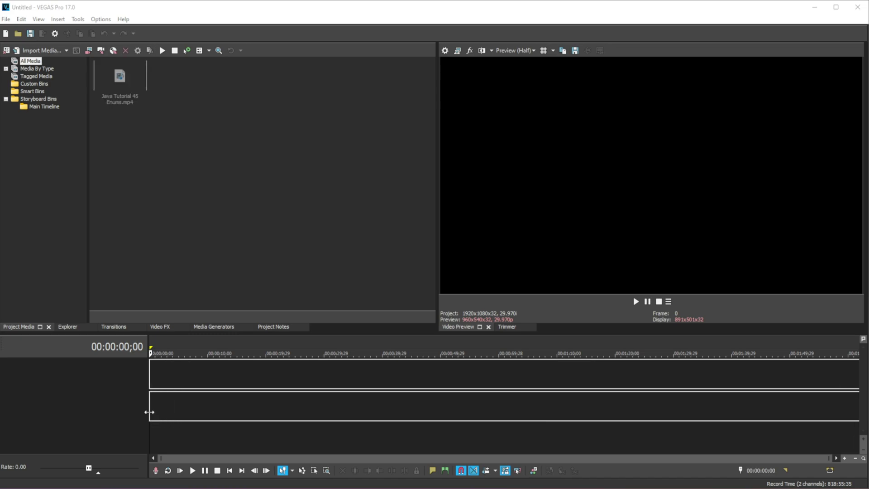
{"action": "left_click", "coordinate": [293, 437]}
{"action": "key", "text": "ctrl+Home"}
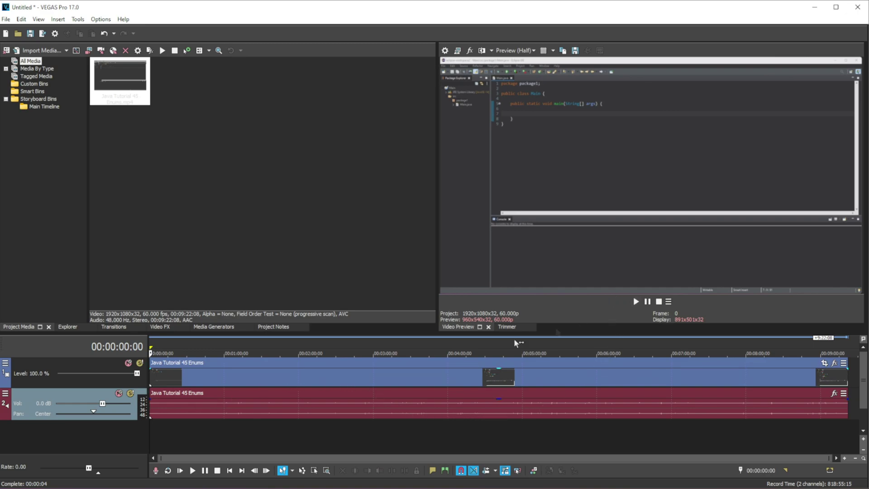
{"action": "left_click", "coordinate": [261, 363]}
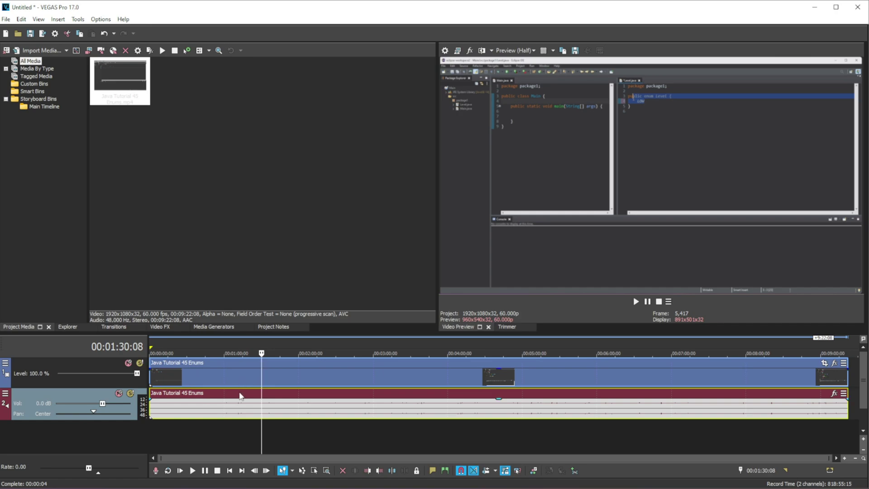
{"action": "left_click", "coordinate": [234, 427]}
{"action": "left_click", "coordinate": [244, 393]}
Remove the audio event from its group with the video and slide it apart
{"action": "right_click", "coordinate": [245, 395]}
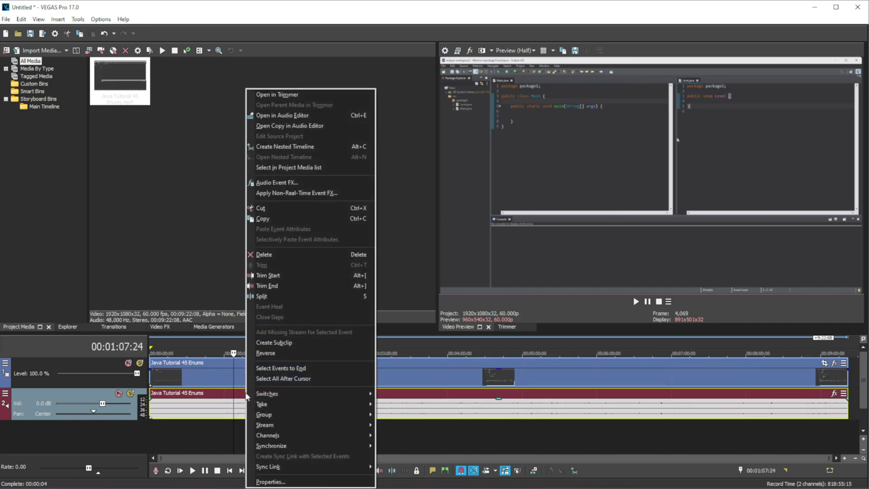
{"action": "mouse_move", "coordinate": [358, 414]}
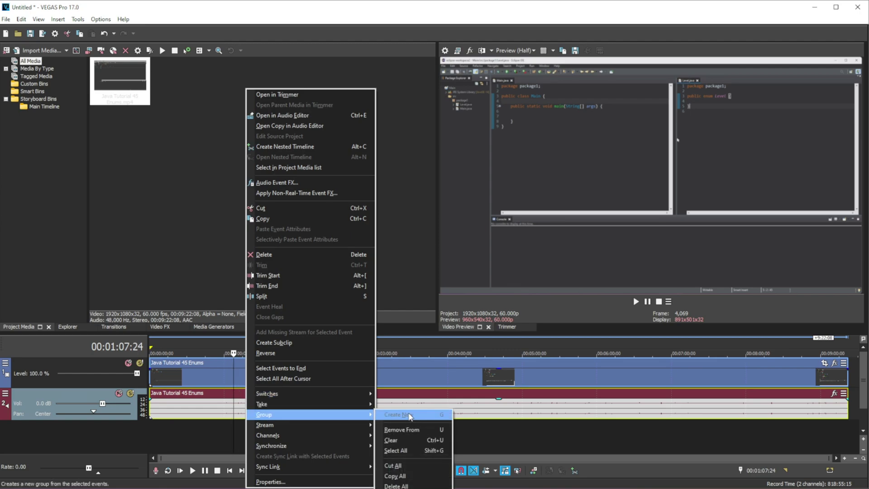
{"action": "left_click", "coordinate": [419, 429]}
{"action": "left_click", "coordinate": [363, 428]}
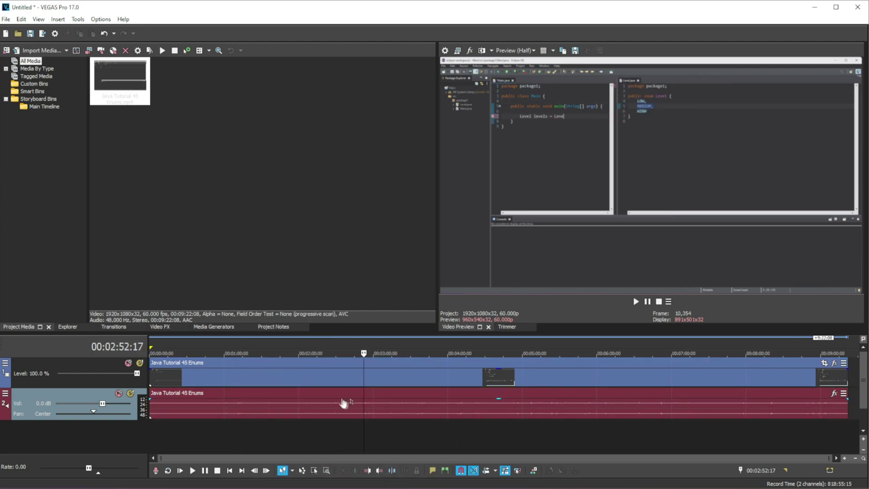
{"action": "mouse_move", "coordinate": [344, 403]}
{"action": "left_mouse_down"}
{"action": "mouse_move", "coordinate": [382, 396]}
{"action": "mouse_move", "coordinate": [344, 403]}
{"action": "left_mouse_up"}
{"action": "mouse_move", "coordinate": [357, 365]}
{"action": "left_mouse_down"}
{"action": "mouse_move", "coordinate": [350, 361]}
{"action": "mouse_move", "coordinate": [356, 365]}
{"action": "left_mouse_up"}
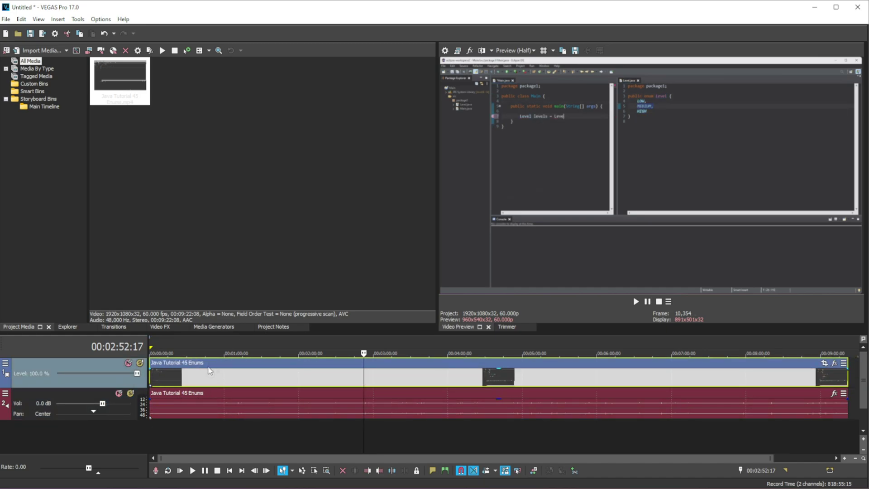
{"action": "mouse_move", "coordinate": [214, 390]}
{"action": "left_mouse_down"}
{"action": "mouse_move", "coordinate": [249, 395]}
{"action": "mouse_move", "coordinate": [212, 393]}
{"action": "left_mouse_up"}
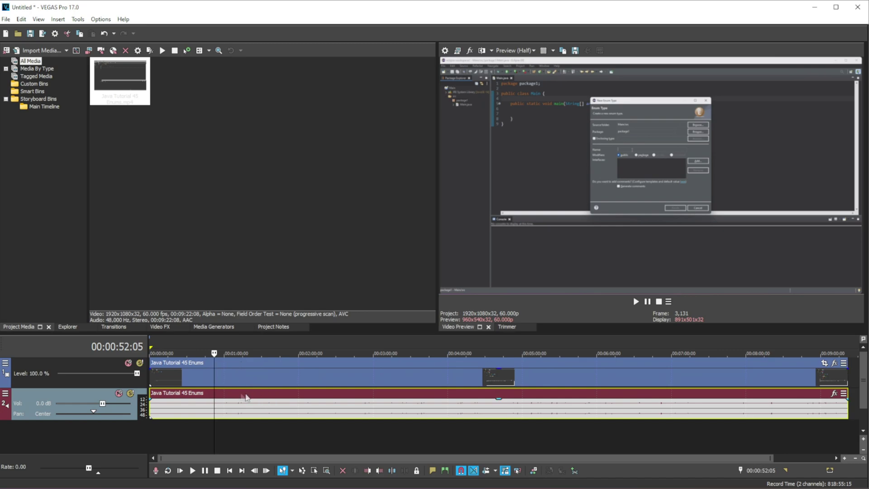
Open a copy of the audio event in the external audio editor as Take 2.wav
{"action": "left_click", "coordinate": [241, 395]}
{"action": "right_click", "coordinate": [227, 397]}
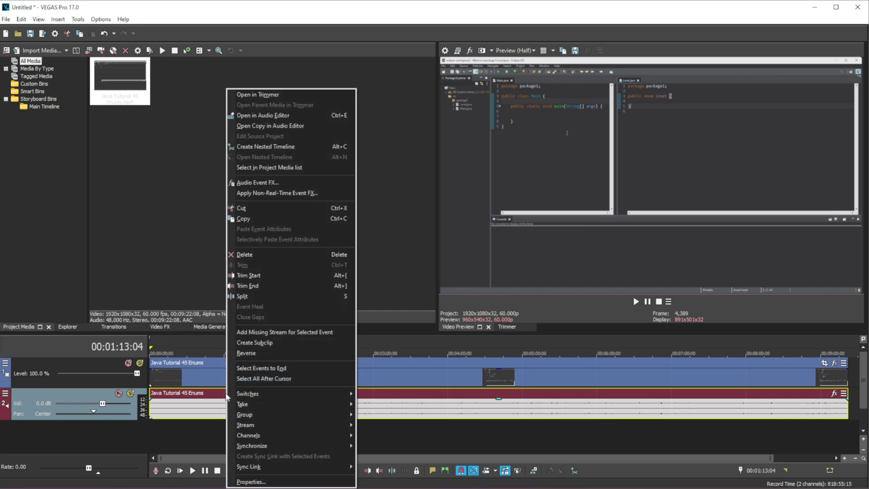
{"action": "left_click", "coordinate": [307, 126]}
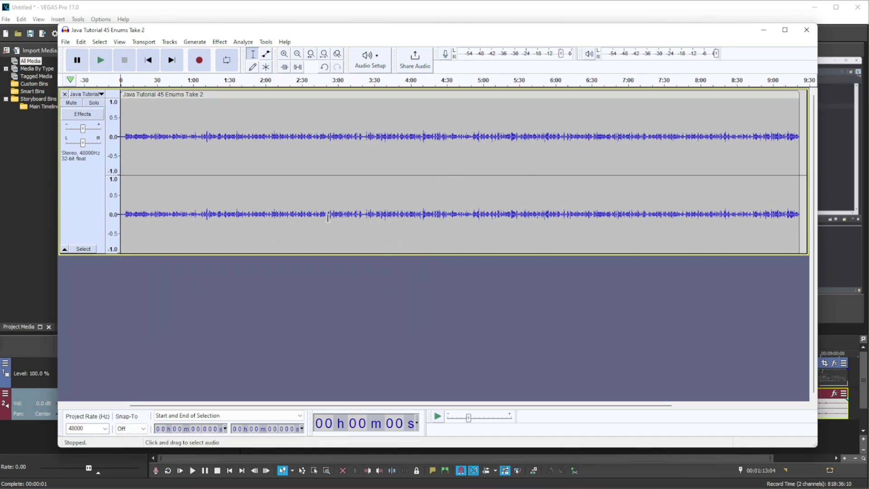
Zoom into the Take 2 waveform's start and select its first 3.82 seconds of noise
{"action": "scroll", "coordinate": [256, 242], "scroll_direction": "up", "scroll_amount": 2}
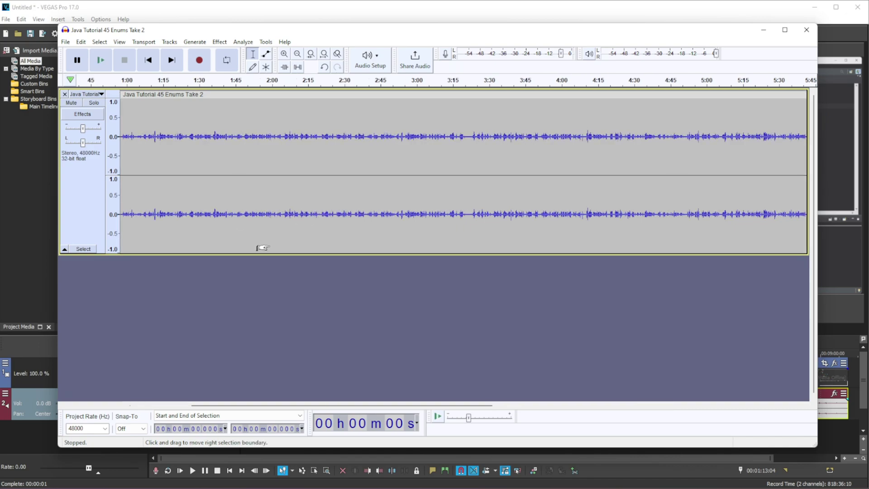
{"action": "left_click_drag", "start_coordinate": [384, 406], "coordinate": [253, 407]}
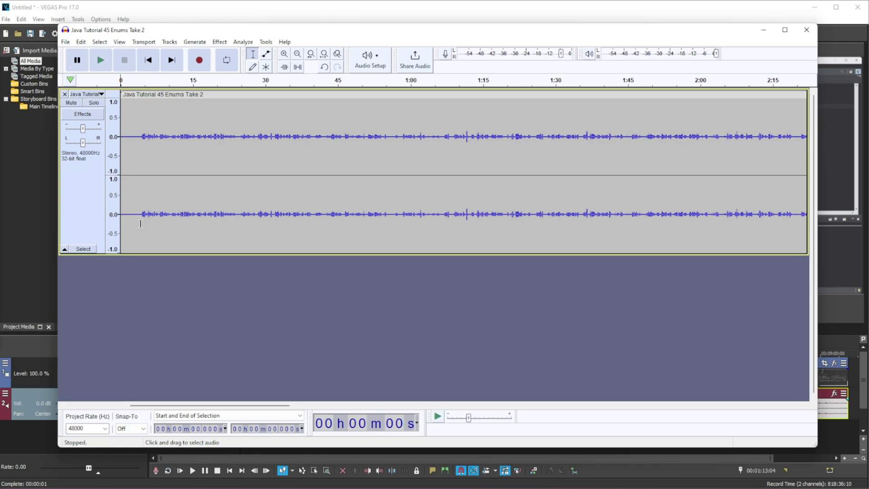
{"action": "left_click_drag", "start_coordinate": [138, 224], "coordinate": [119, 224]}
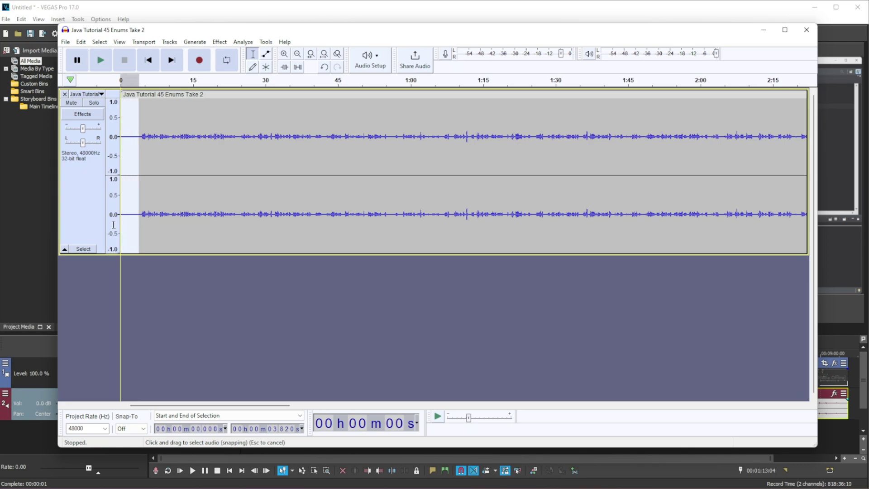
Reselect the opening ~3.8 seconds of noise and capture it with Noise Reduction's Get Noise Profile
{"action": "left_click", "coordinate": [190, 127]}
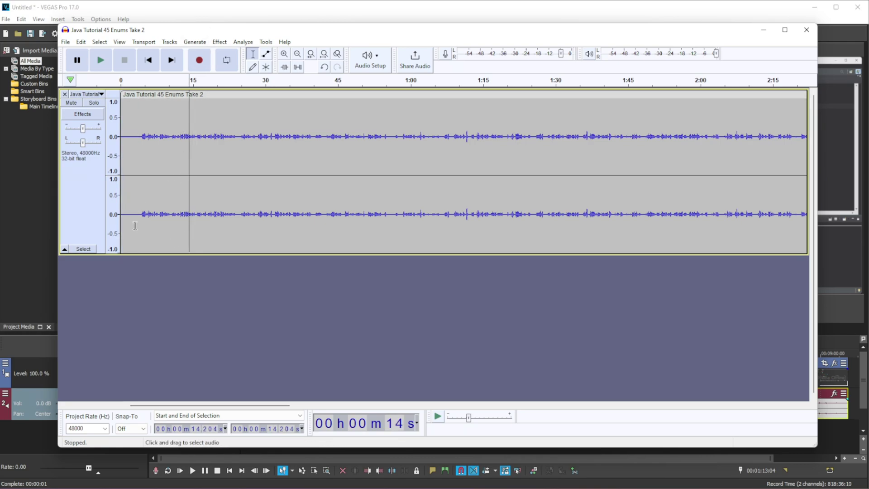
{"action": "left_click_drag", "start_coordinate": [138, 224], "coordinate": [119, 225]}
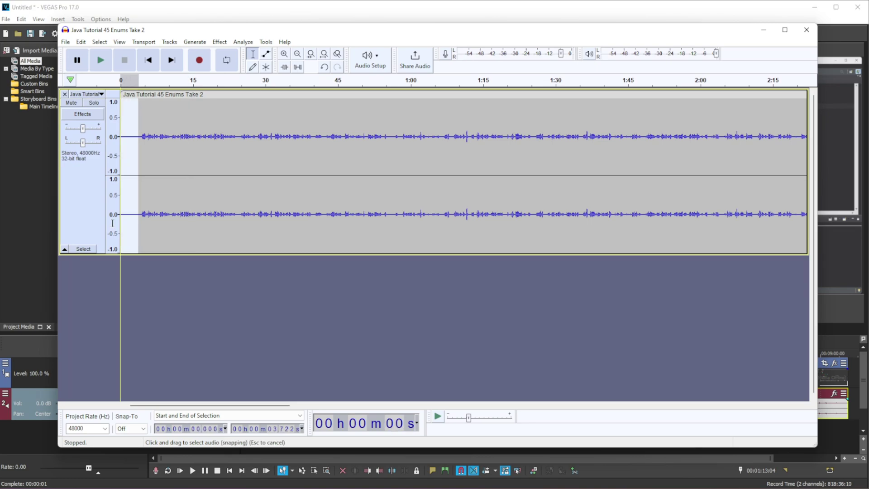
{"action": "left_click", "coordinate": [219, 42]}
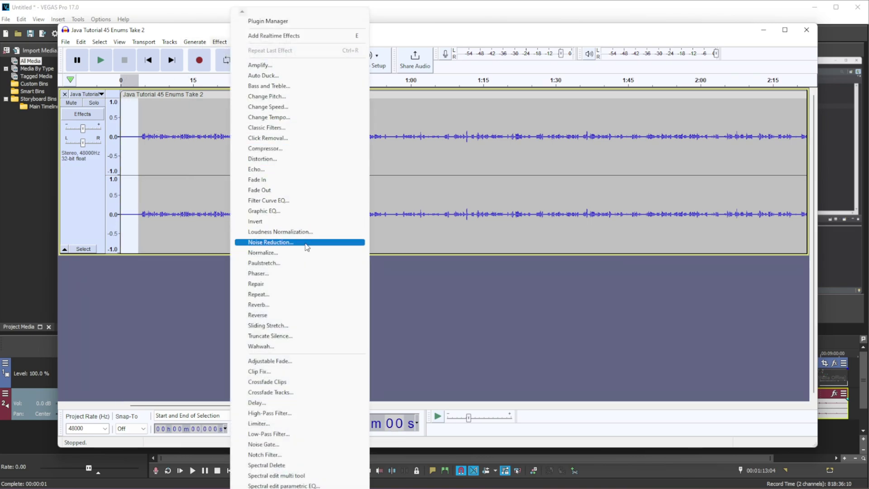
{"action": "left_click", "coordinate": [307, 247]}
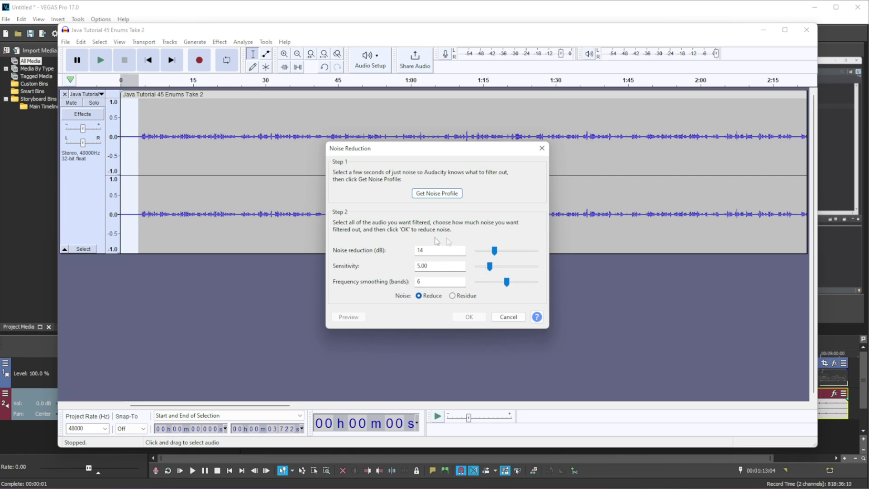
{"action": "left_click", "coordinate": [435, 194]}
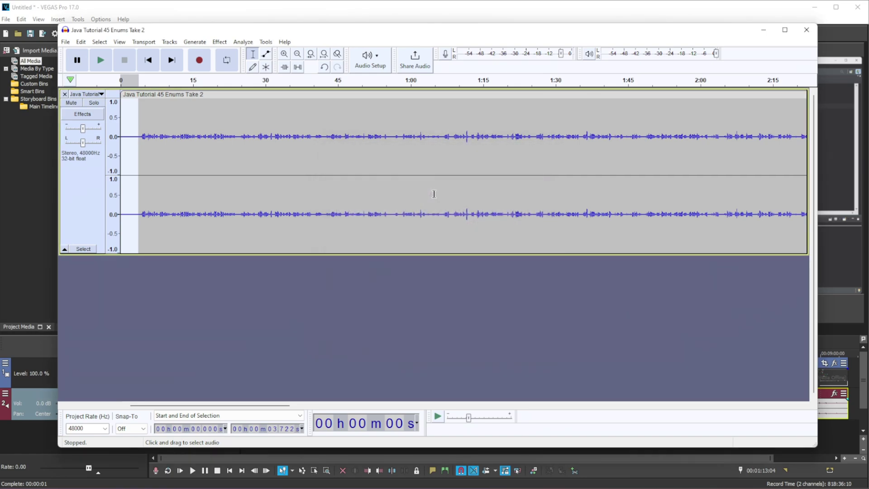
{"action": "left_click", "coordinate": [168, 239]}
{"action": "left_click_drag", "start_coordinate": [137, 222], "coordinate": [119, 222]}
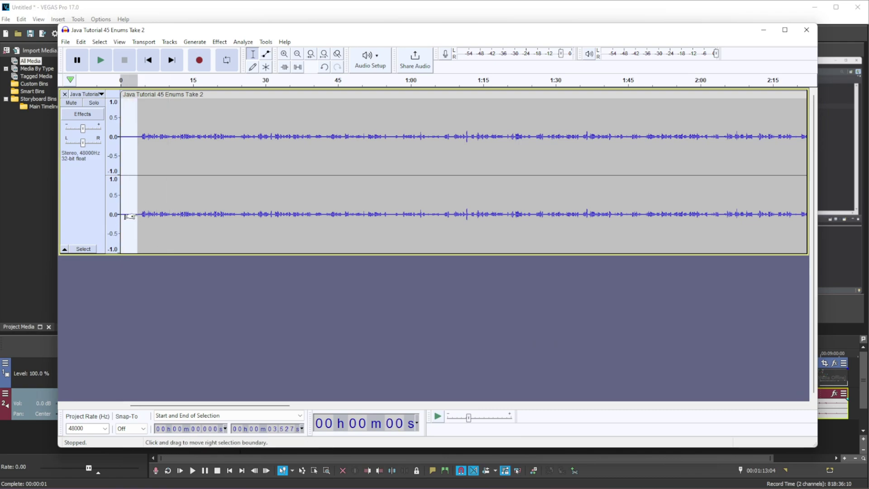
{"action": "left_click", "coordinate": [195, 147]}
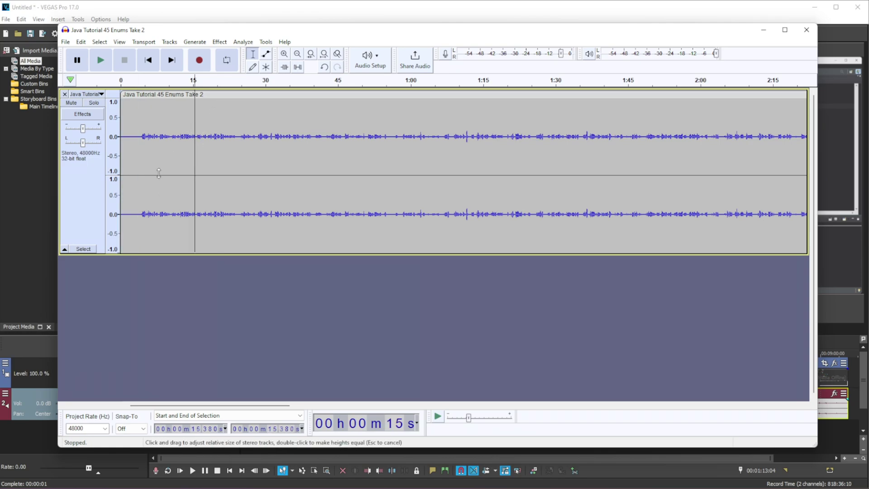
Select the whole track and apply Noise Reduction at 14 dB with smoothing 6
{"action": "key", "text": "ctrl+a"}
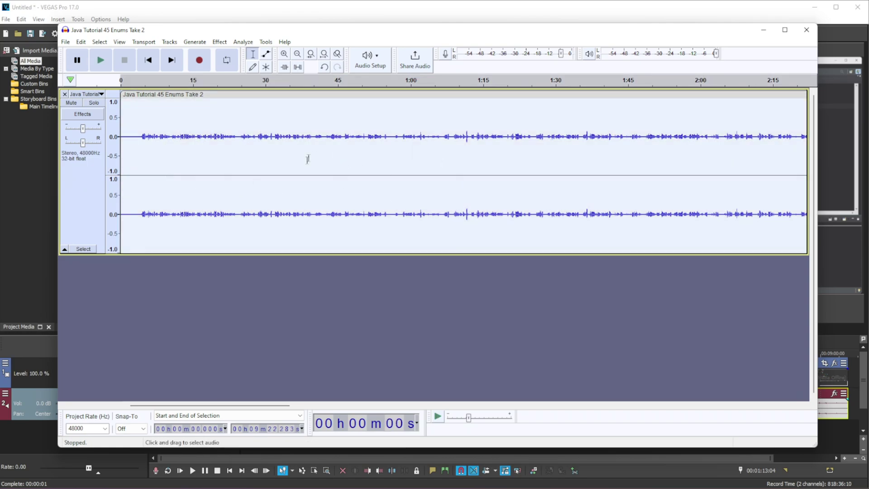
{"action": "left_click", "coordinate": [219, 41]}
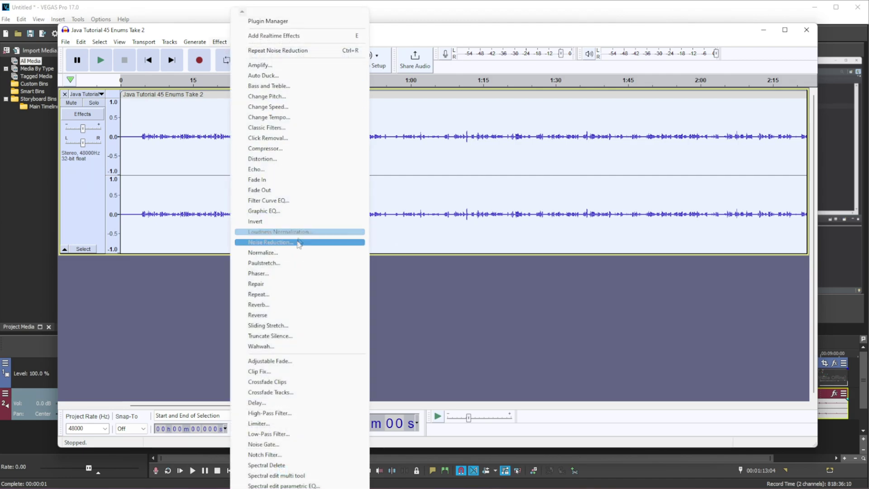
{"action": "left_click", "coordinate": [298, 242]}
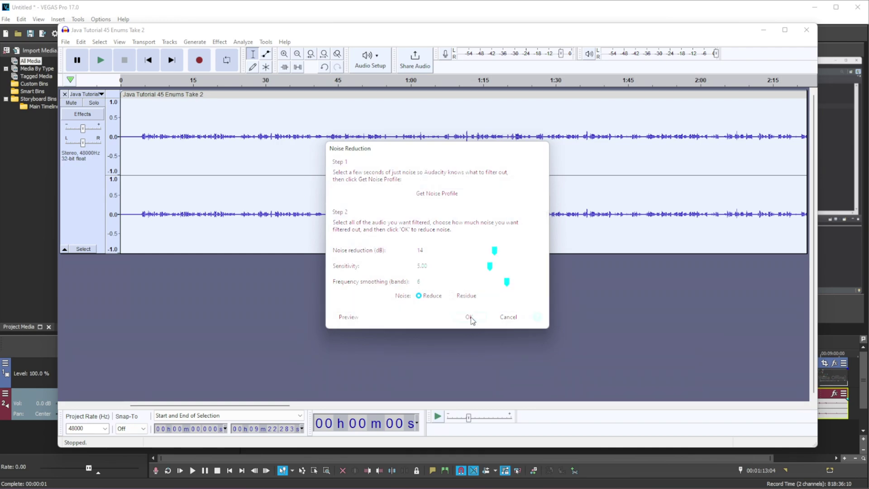
{"action": "left_click", "coordinate": [470, 317]}
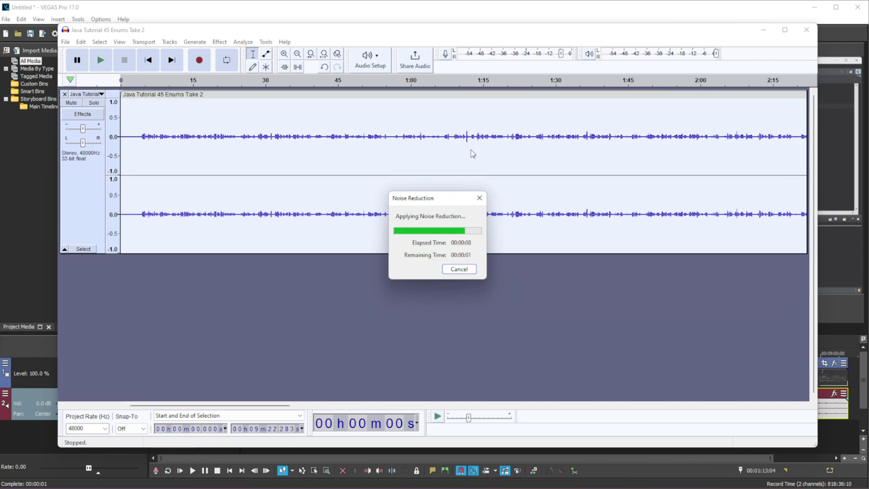
Export the audio to the desktop as Java Tutorial 45 Enums Org.mp3, then close Audacity without saving
{"action": "left_click", "coordinate": [65, 44]}
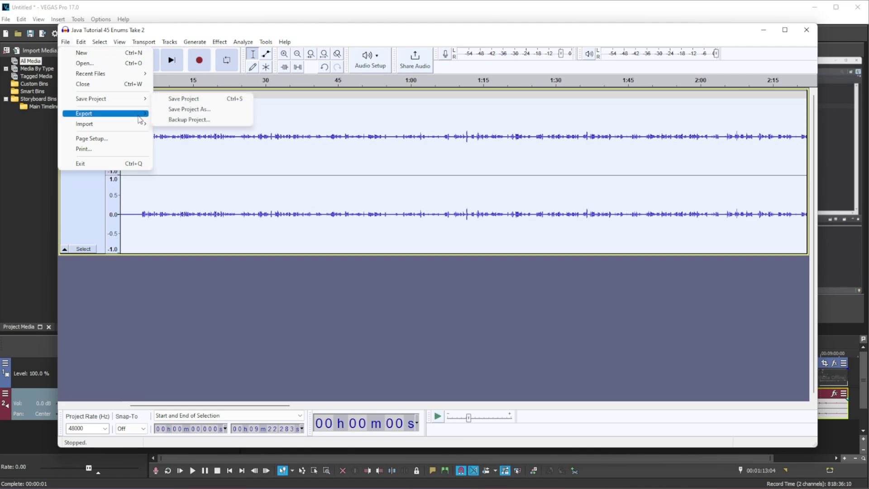
{"action": "mouse_move", "coordinate": [141, 114]}
{"action": "left_click", "coordinate": [181, 112]}
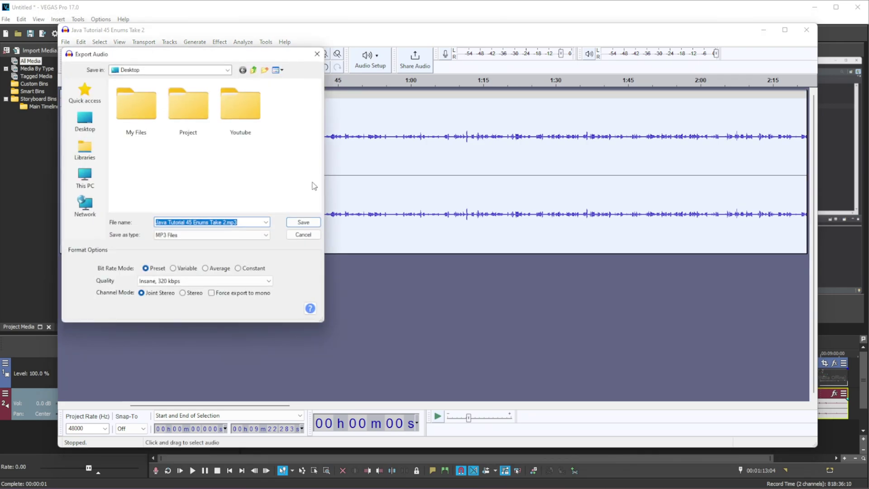
{"action": "key", "text": "End"}
{"action": "key", "text": "BackSpace"}
{"action": "key", "text": "BackSpace"}
{"action": "key", "text": "BackSpace"}
{"action": "key", "text": "BackSpace"}
{"action": "key", "text": "BackSpace"}
{"action": "key", "text": "BackSpace"}
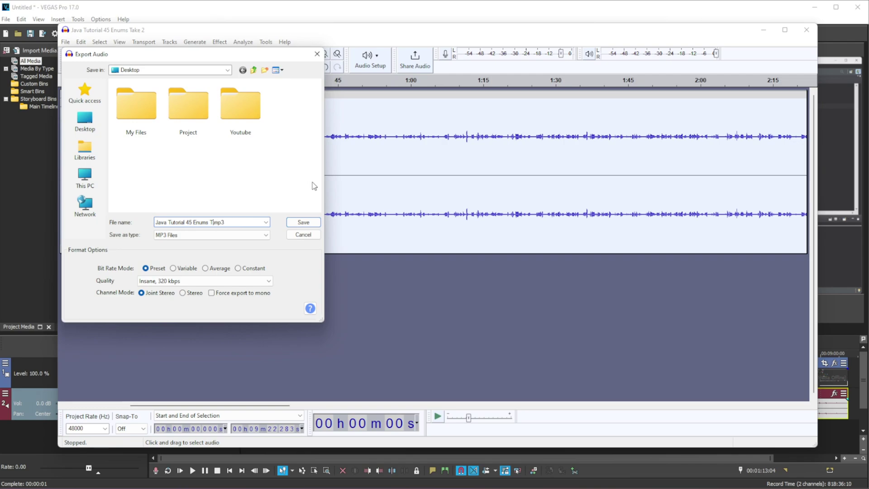
{"action": "type", "text": "Org"}
{"action": "left_click", "coordinate": [303, 223]}
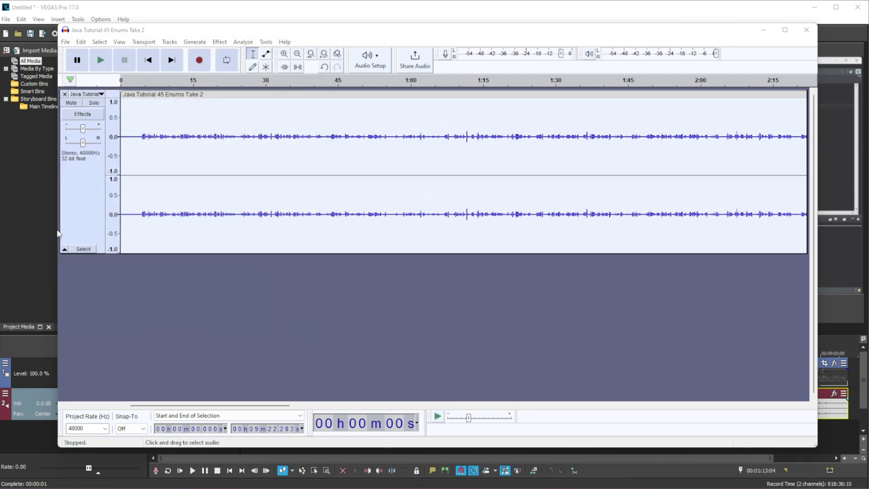
{"action": "left_click", "coordinate": [204, 312]}
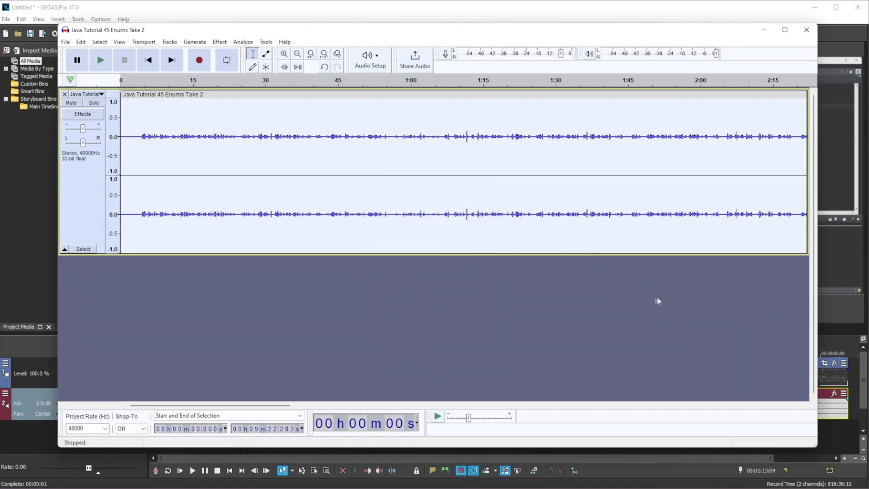
{"action": "left_click", "coordinate": [807, 29]}
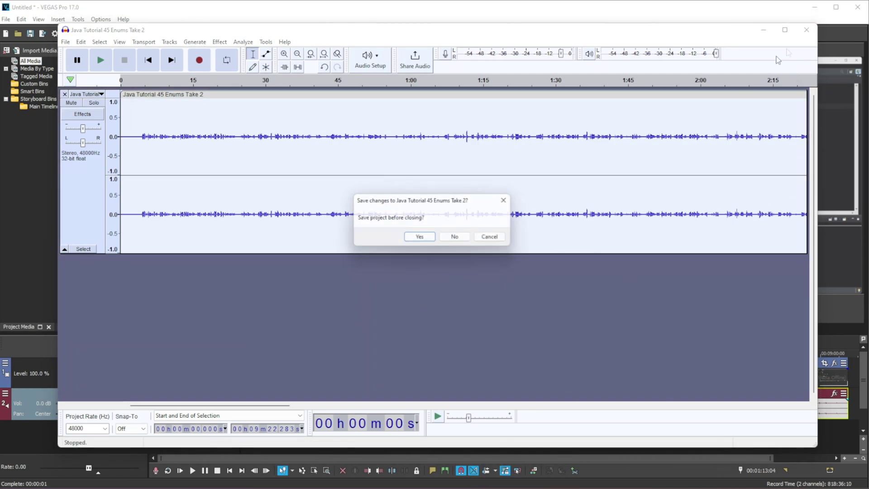
{"action": "left_click", "coordinate": [458, 239]}
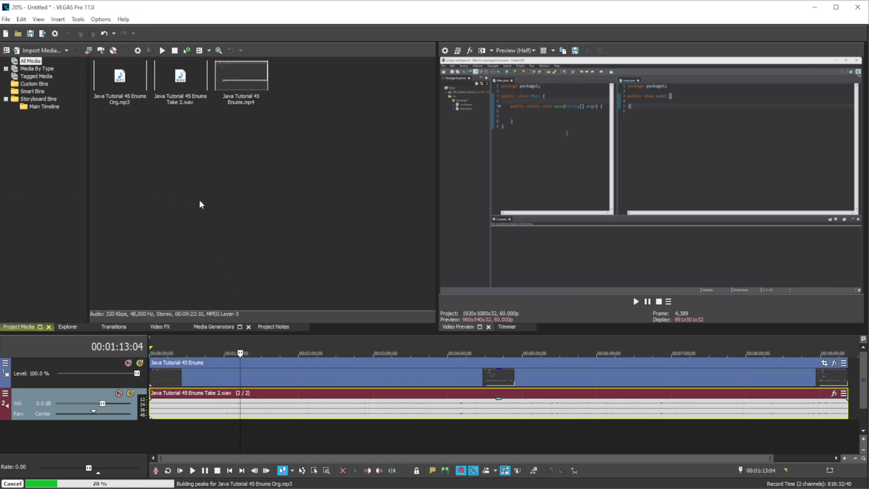
Add Java Tutorial 45 Enums Org.mp3 on a new audio track and delete the Take 2 track
{"action": "left_click_drag", "start_coordinate": [127, 105], "coordinate": [157, 435]}
{"action": "left_click", "coordinate": [200, 367]}
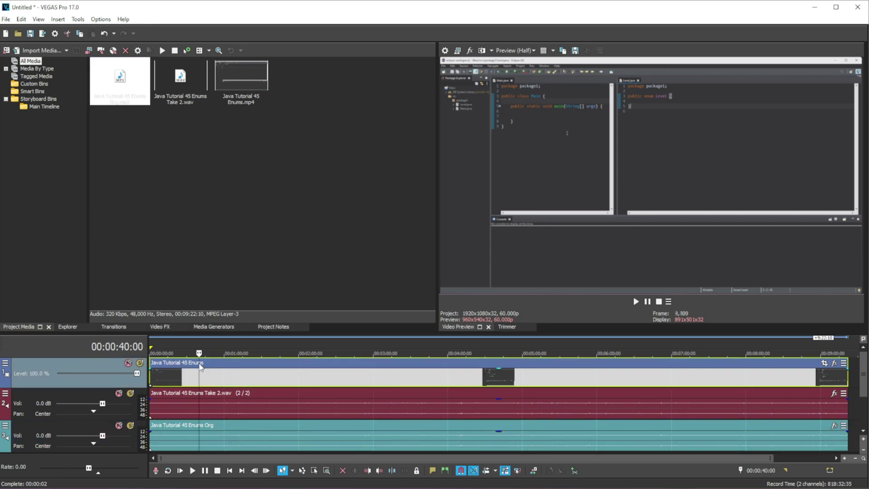
{"action": "left_click", "coordinate": [297, 399]}
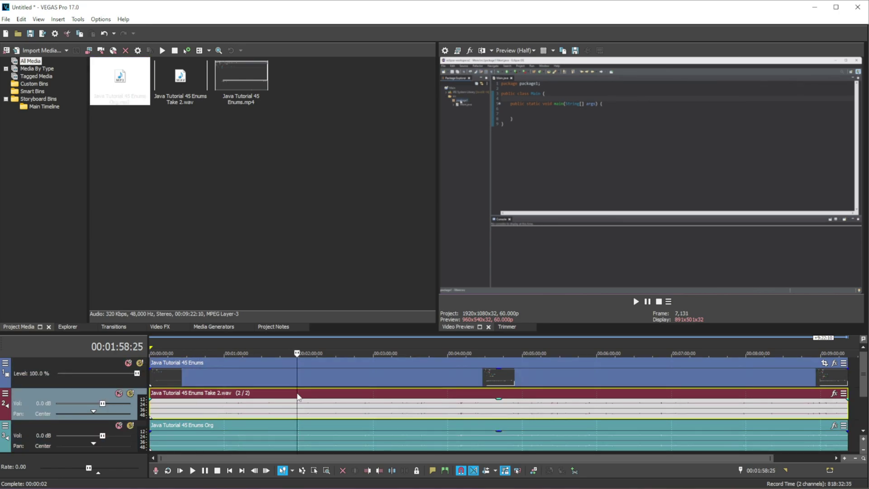
{"action": "left_click", "coordinate": [266, 425]}
{"action": "left_click", "coordinate": [256, 405]}
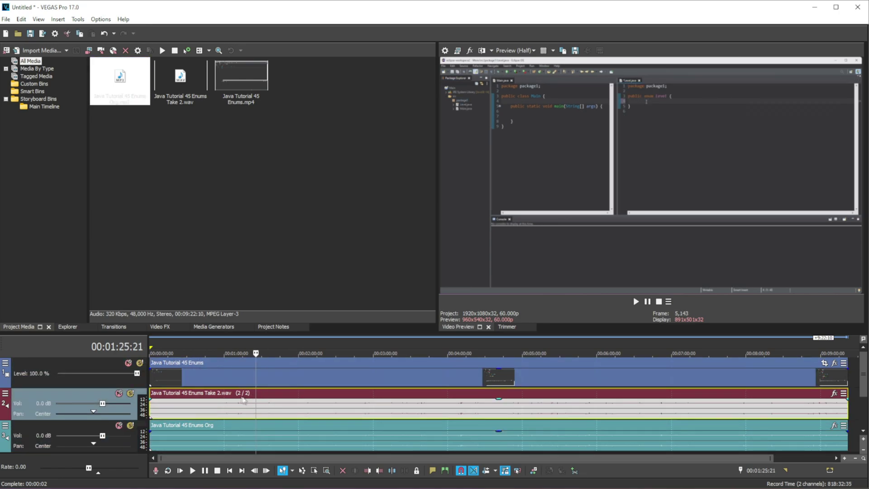
{"action": "left_click", "coordinate": [221, 373]}
{"action": "left_click", "coordinate": [234, 394]}
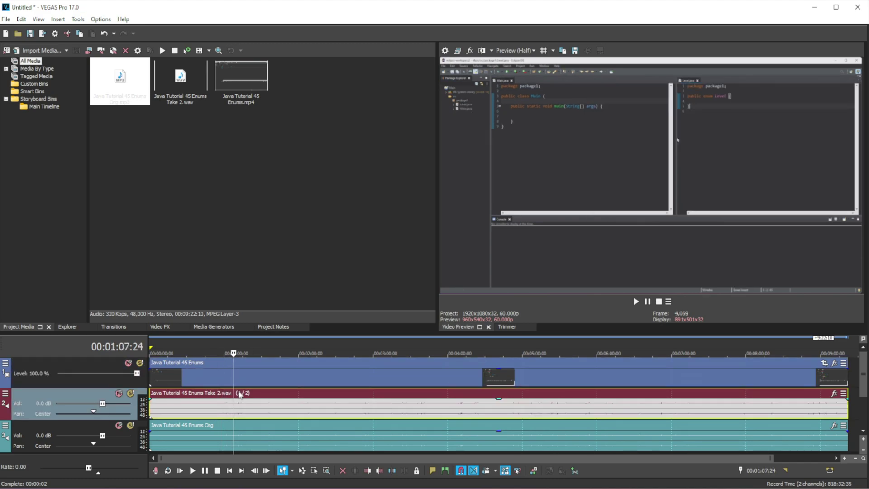
{"action": "left_click", "coordinate": [74, 398]}
{"action": "key", "text": "Delete"}
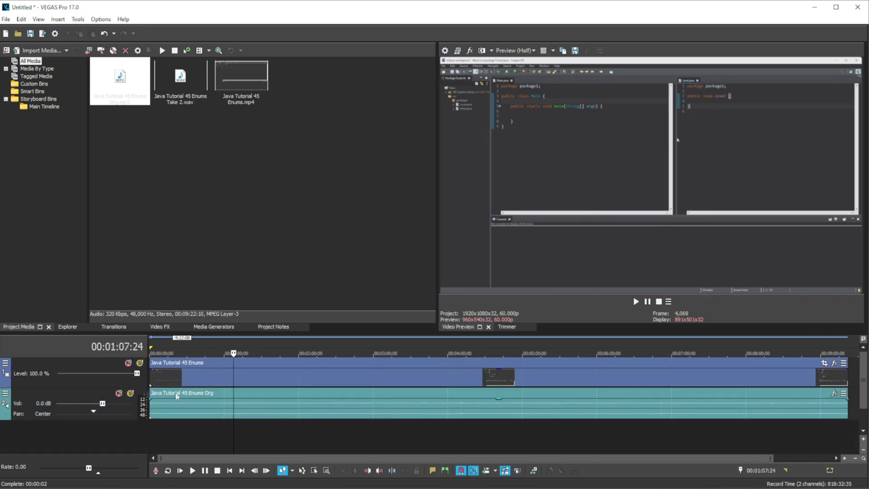
Group the video event with the Org audio event and return the playhead to the project start
{"action": "left_click", "coordinate": [312, 366]}
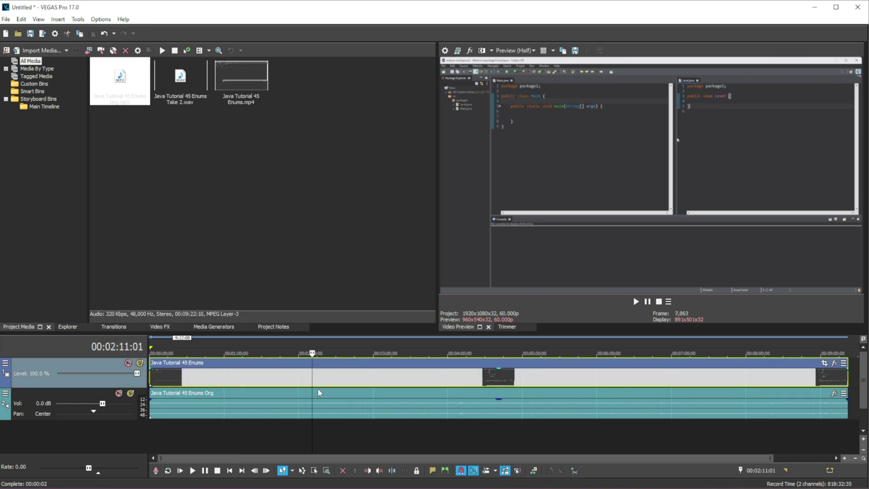
{"action": "left_click", "coordinate": [273, 388], "text": "ctrl"}
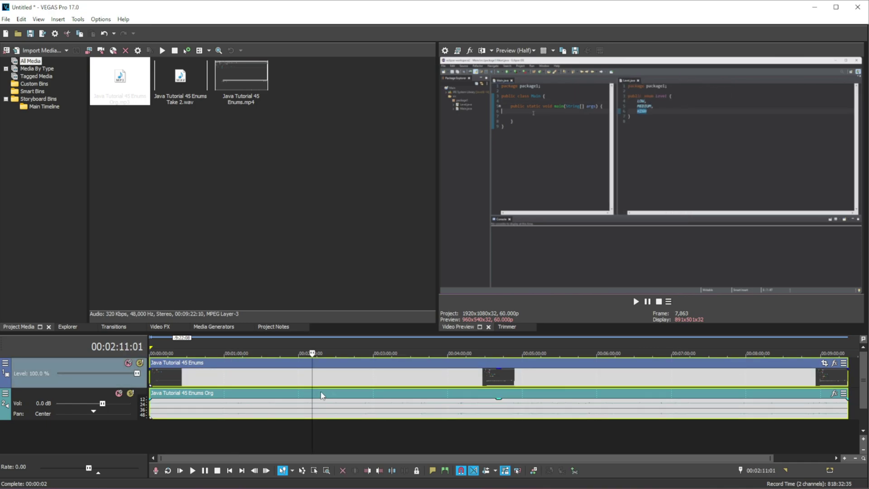
{"action": "right_click", "coordinate": [287, 397]}
{"action": "left_click", "coordinate": [442, 426]}
{"action": "left_click", "coordinate": [347, 428]}
{"action": "left_click", "coordinate": [353, 370]}
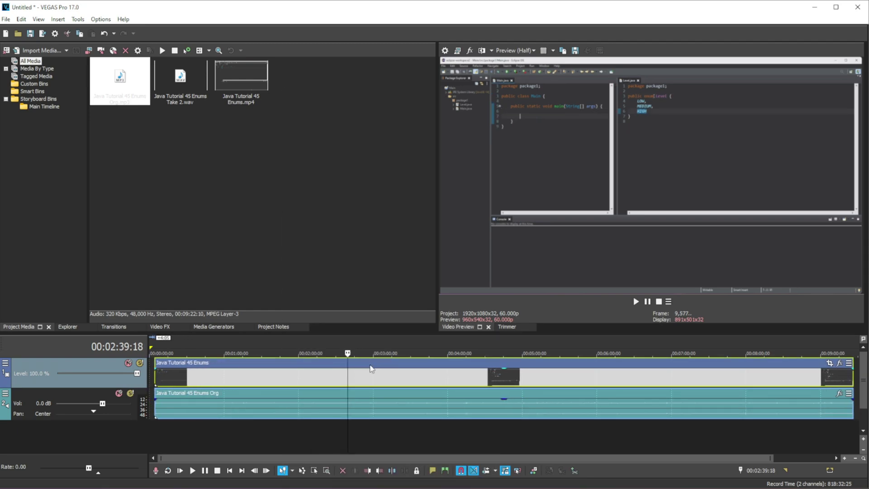
{"action": "left_click_drag", "start_coordinate": [345, 432], "coordinate": [146, 430]}
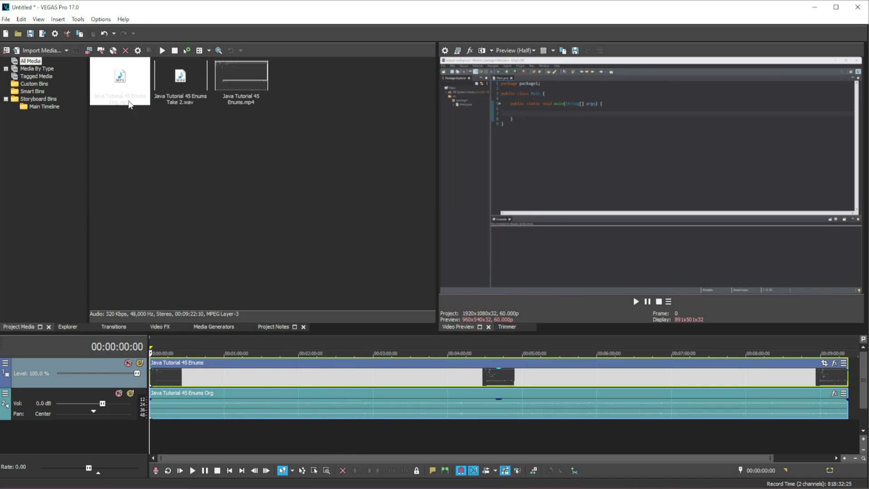
{"action": "left_click", "coordinate": [6, 20]}
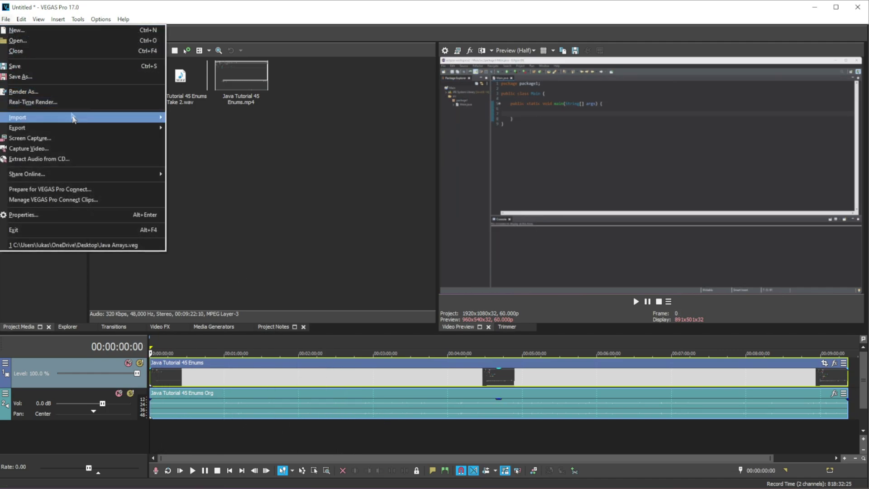
{"action": "left_click", "coordinate": [108, 91]}
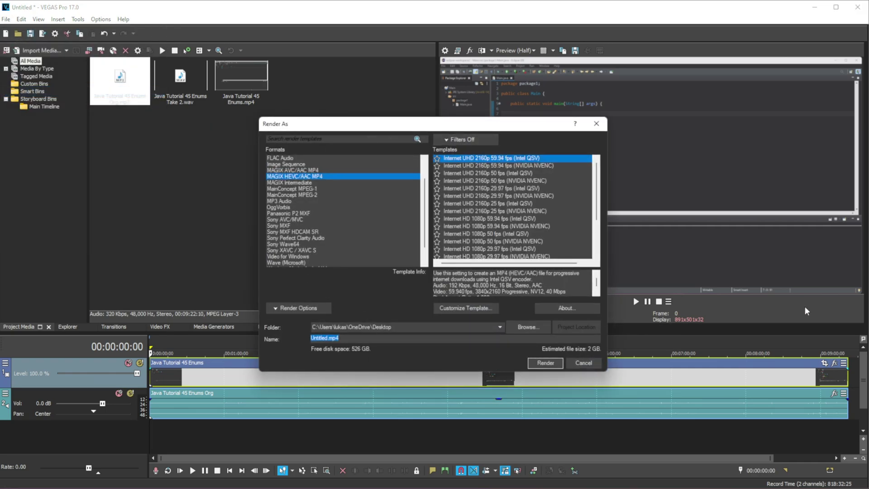
{"action": "left_click", "coordinate": [583, 362]}
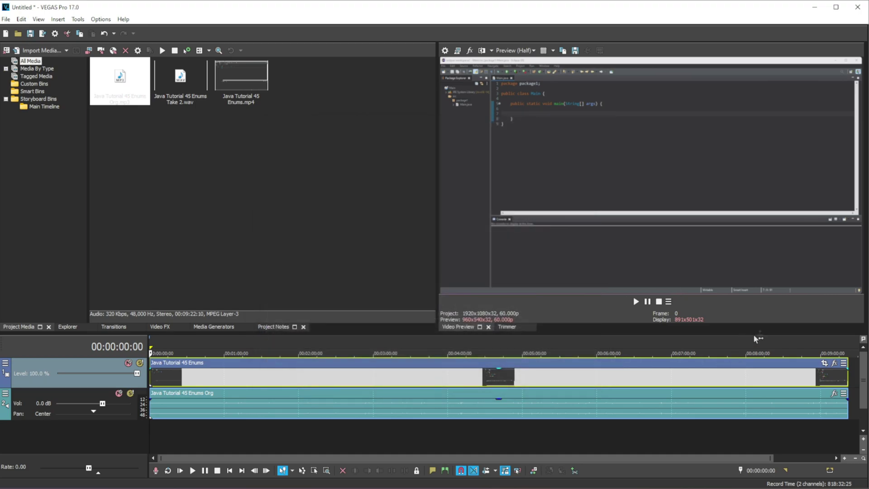